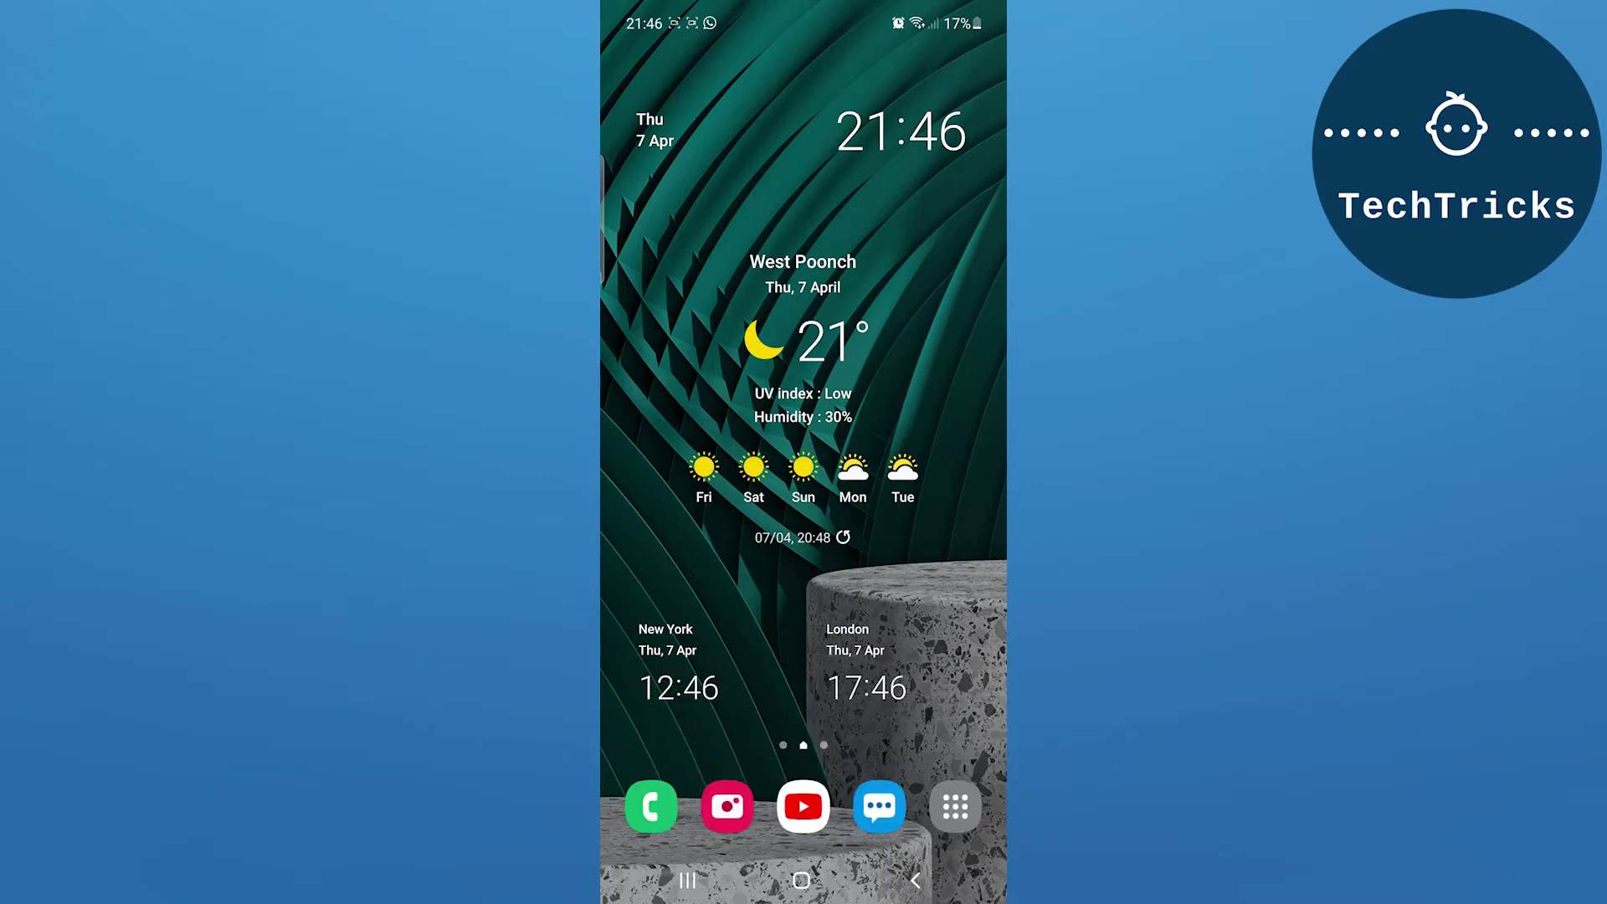
# - Open the Android app drawer to show all installed apps
pyautogui.click(955, 808)
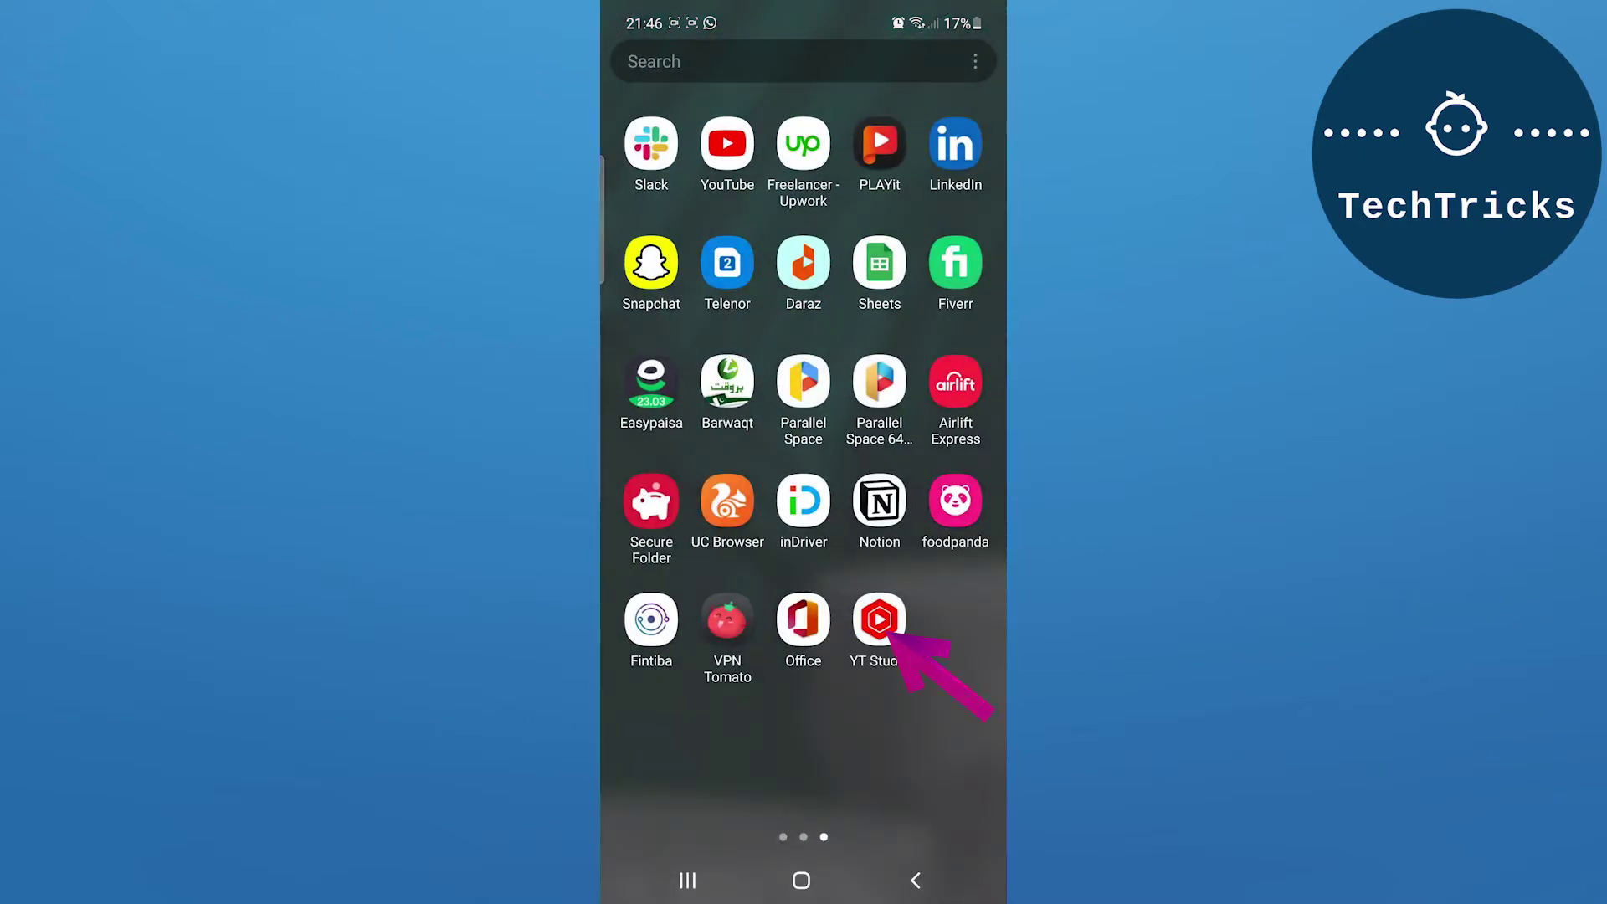
# - Launch YT Studio and open the 'Untitled 2 Copy' draft's details
pyautogui.click(879, 618)
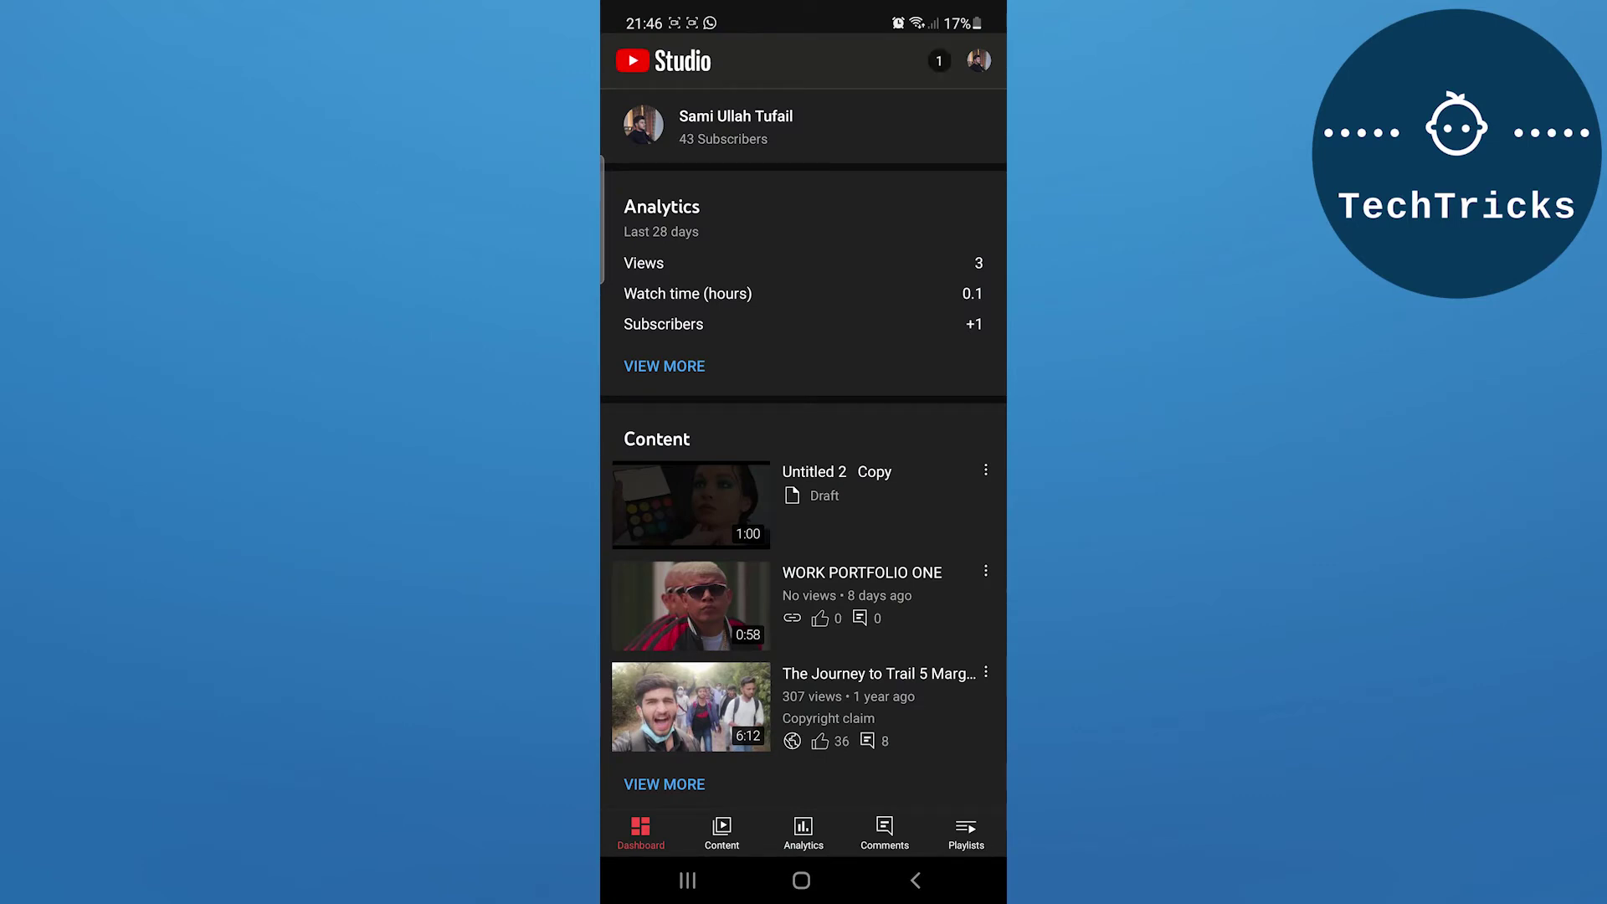
pyautogui.click(741, 509)
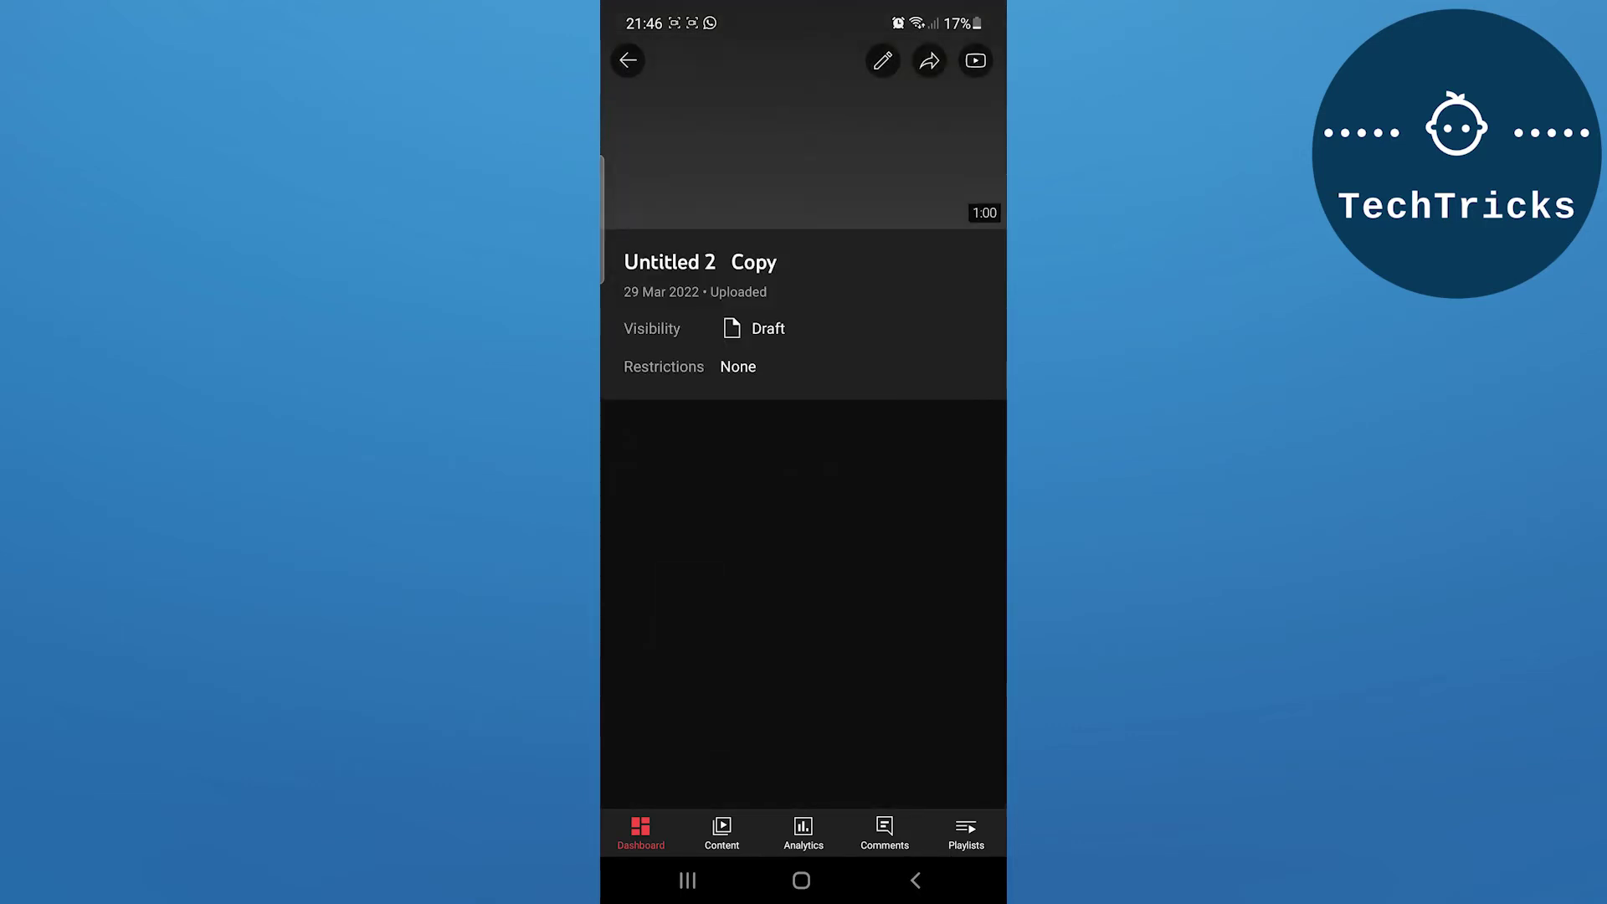
# - Edit the 'Untitled 2 Copy' draft, then show More options' comment visibility choices
pyautogui.click(947, 166)
pyautogui.click(883, 61)
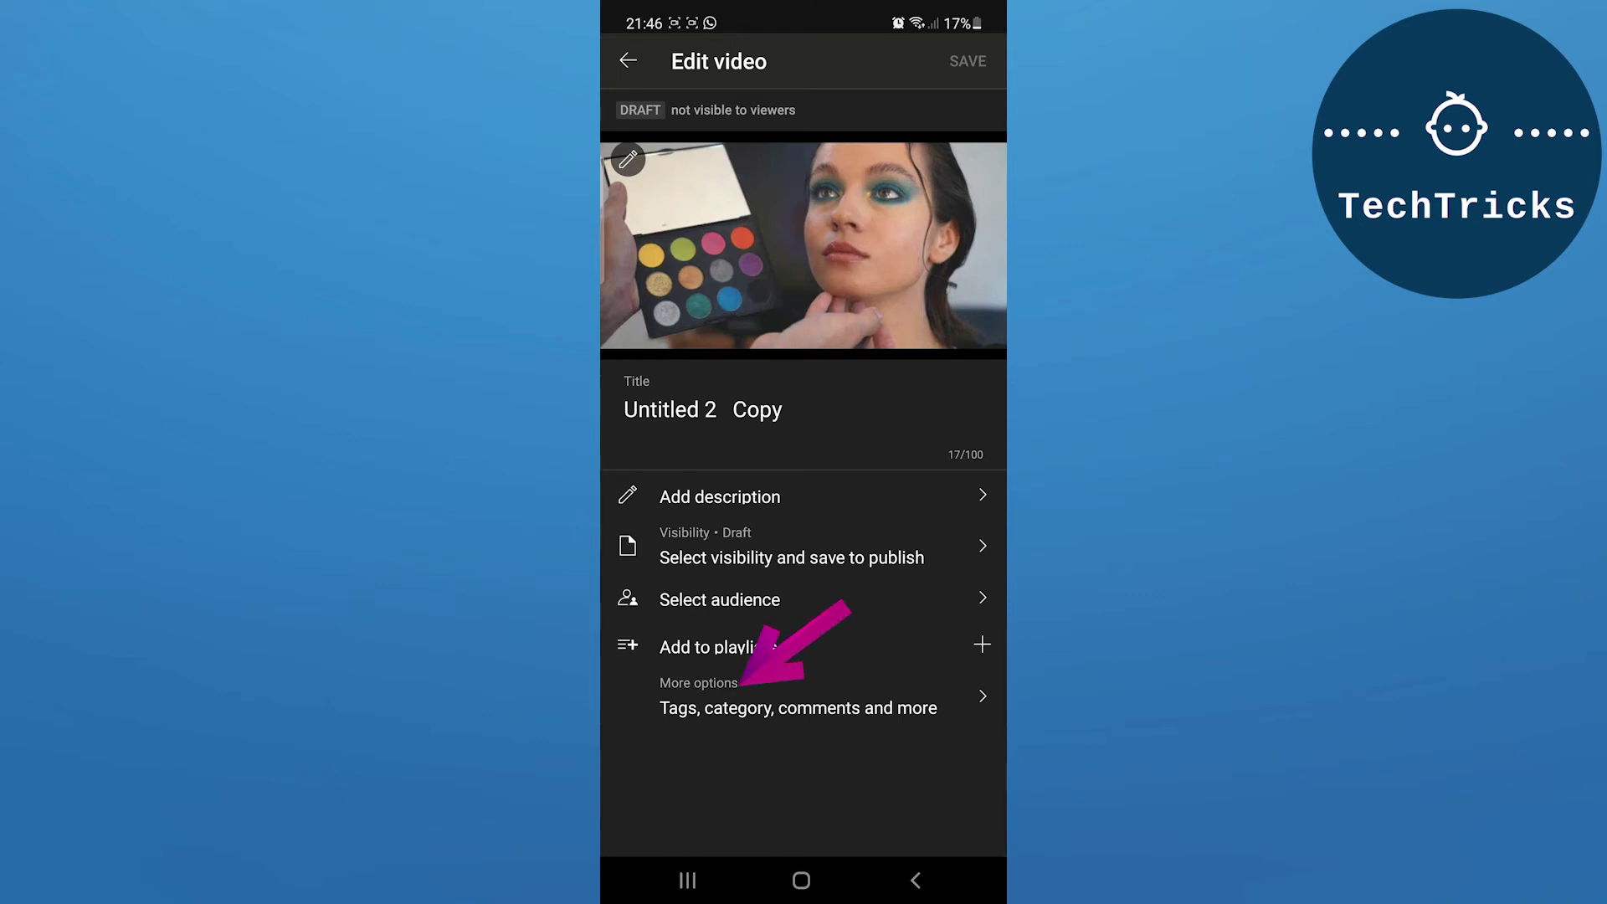
pyautogui.click(689, 688)
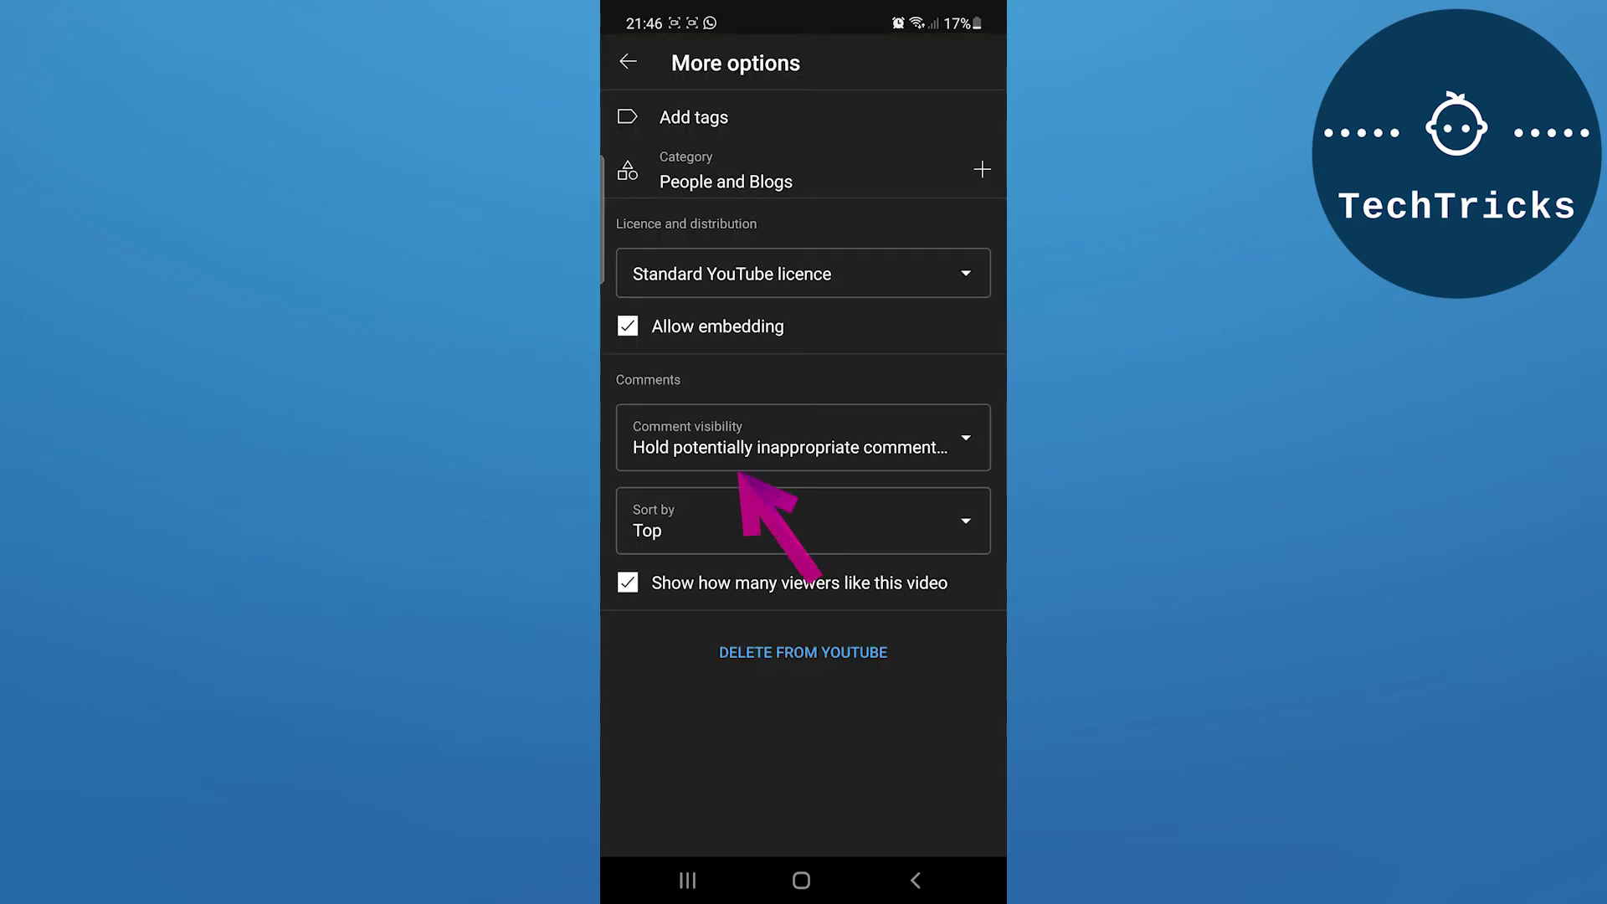
pyautogui.click(803, 436)
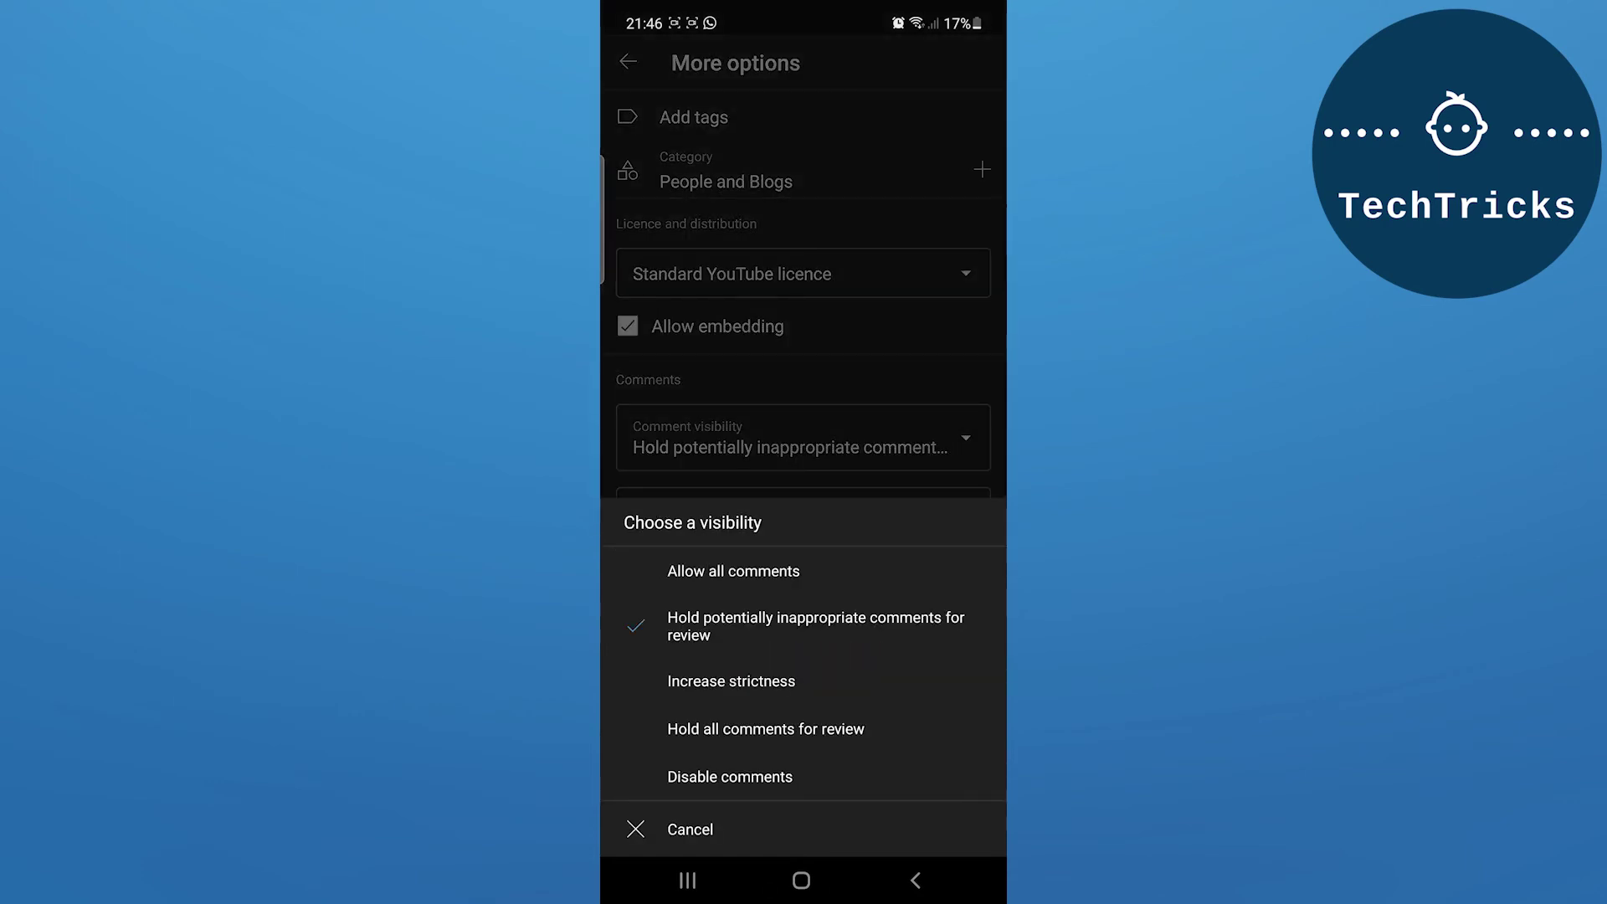